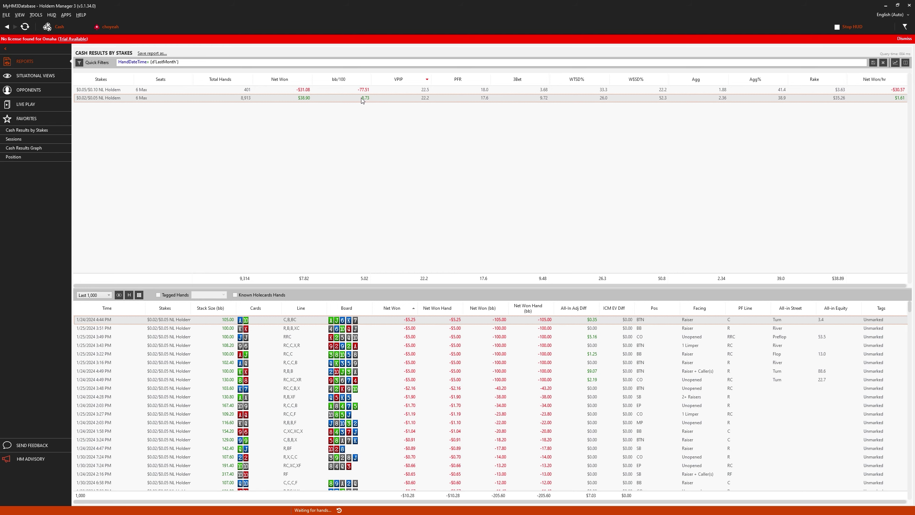
{"action": "left_click", "coordinate": [289, 90]}
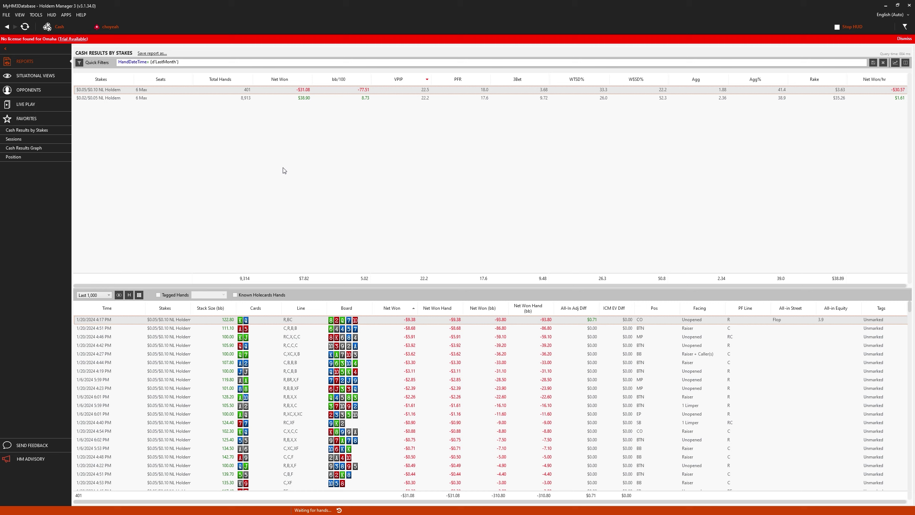
{"action": "left_click", "coordinate": [311, 98]}
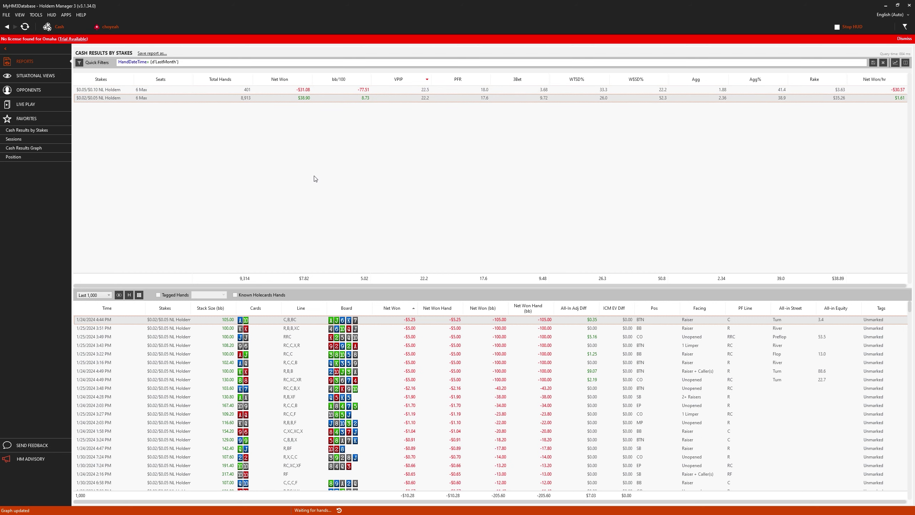
Show the Cash Results Graph plotting last month's winnings across roughly 9,000 hands.
{"action": "left_click", "coordinate": [32, 148]}
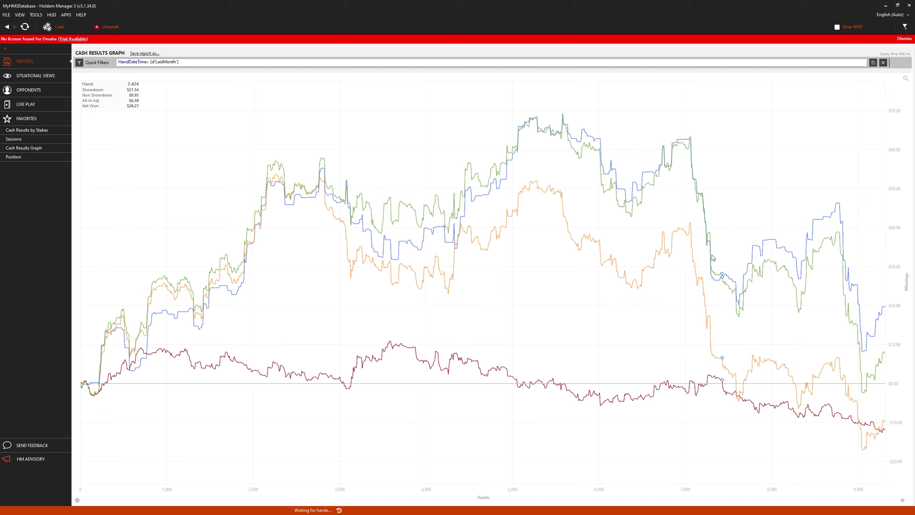
Review hands from the 1/20, 1/22 and 1/25 sessions, then return to Cash Results by Stakes.
{"action": "left_click", "coordinate": [26, 140]}
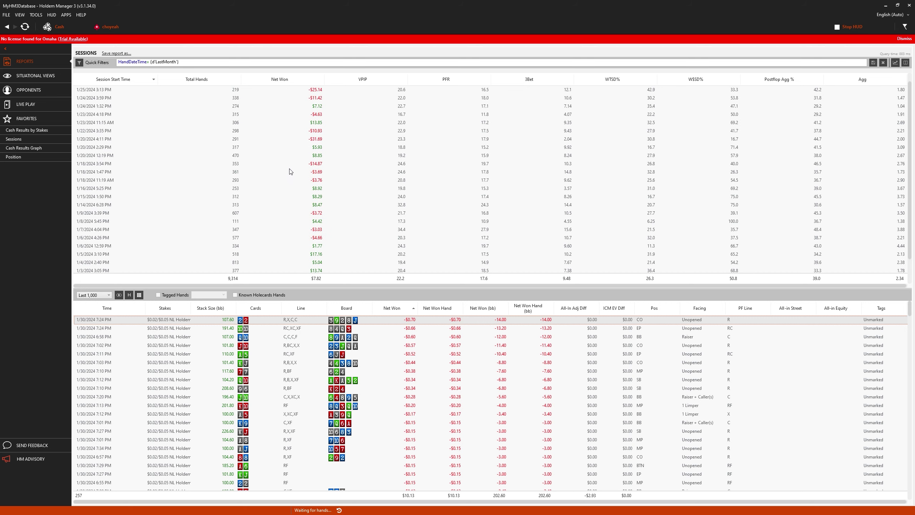
{"action": "scroll", "coordinate": [289, 172], "scroll_direction": "up", "scroll_amount": 4}
{"action": "left_click", "coordinate": [294, 147]}
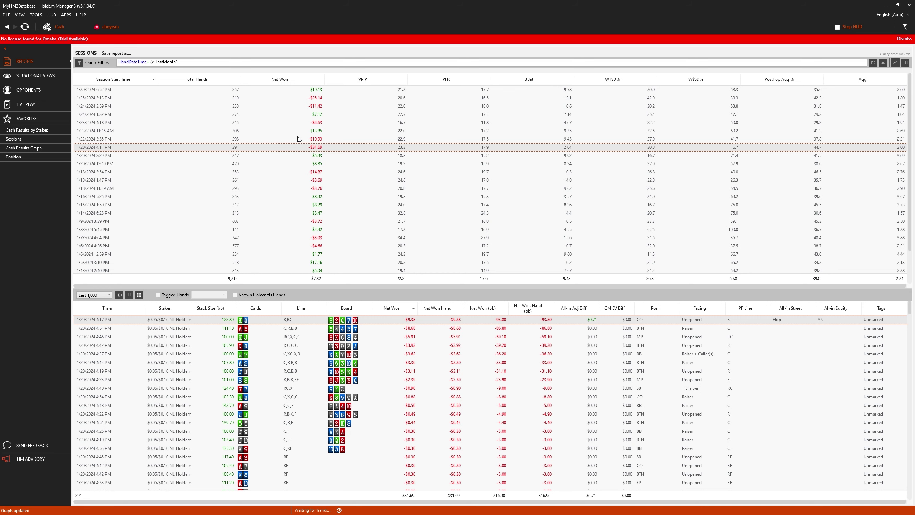
{"action": "left_click", "coordinate": [298, 139]}
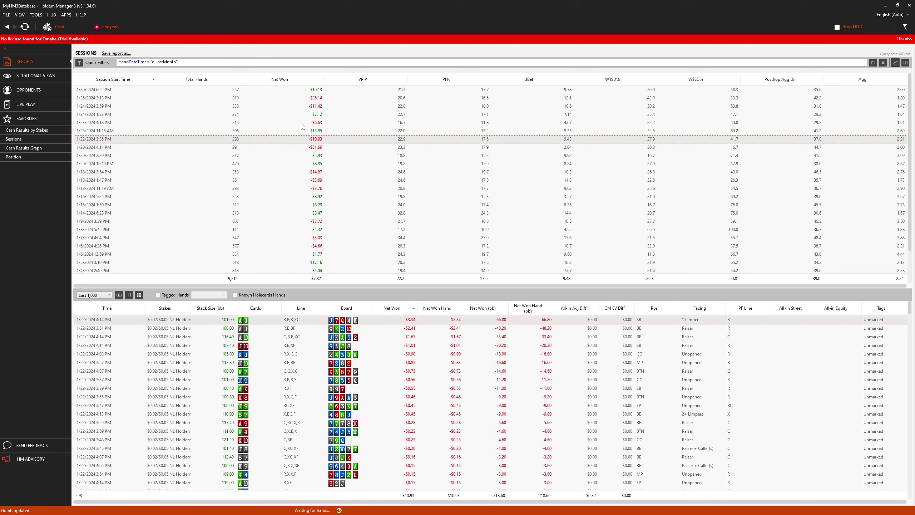
{"action": "left_click", "coordinate": [299, 98]}
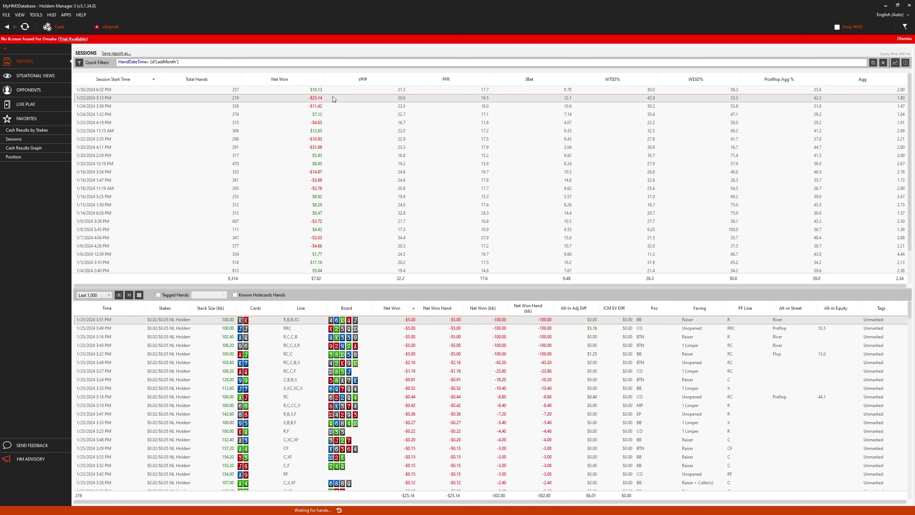
{"action": "left_click", "coordinate": [20, 131]}
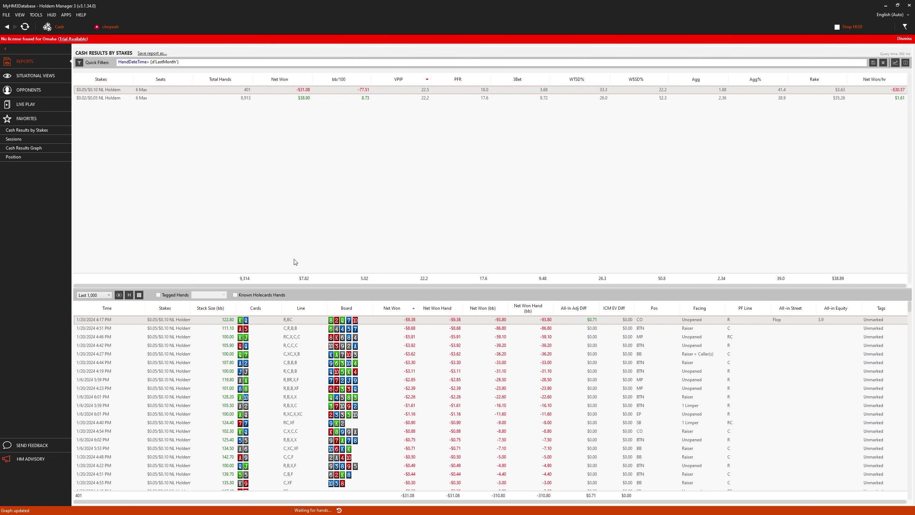
{"action": "key", "text": "alt+Tab"}
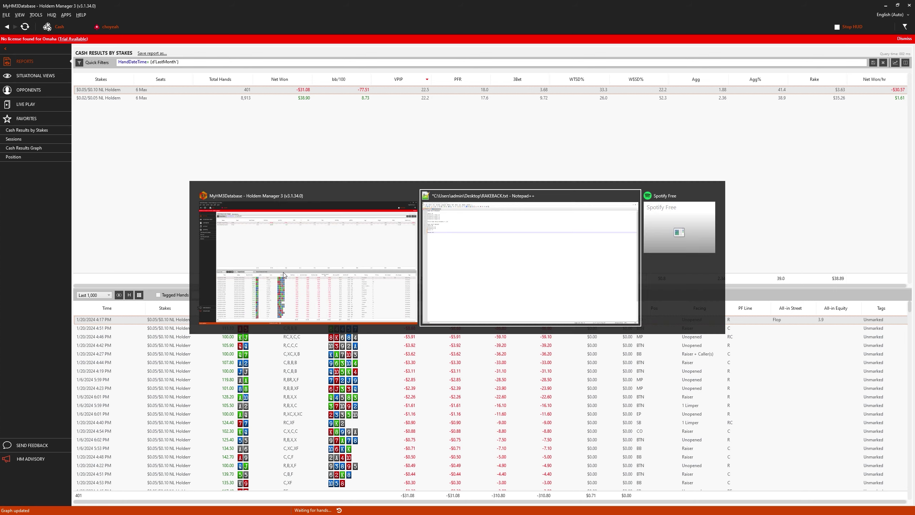
Look over the January Chest and Promotion rakeback entries in RAKEBACK.txt.
{"action": "key", "text": "alt+Tab"}
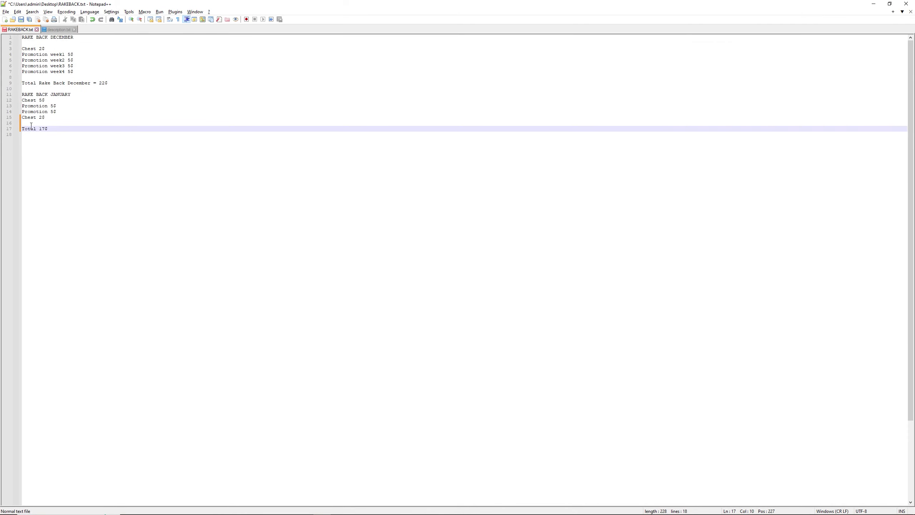
{"action": "left_click_drag", "start_coordinate": [22, 99], "coordinate": [86, 111]}
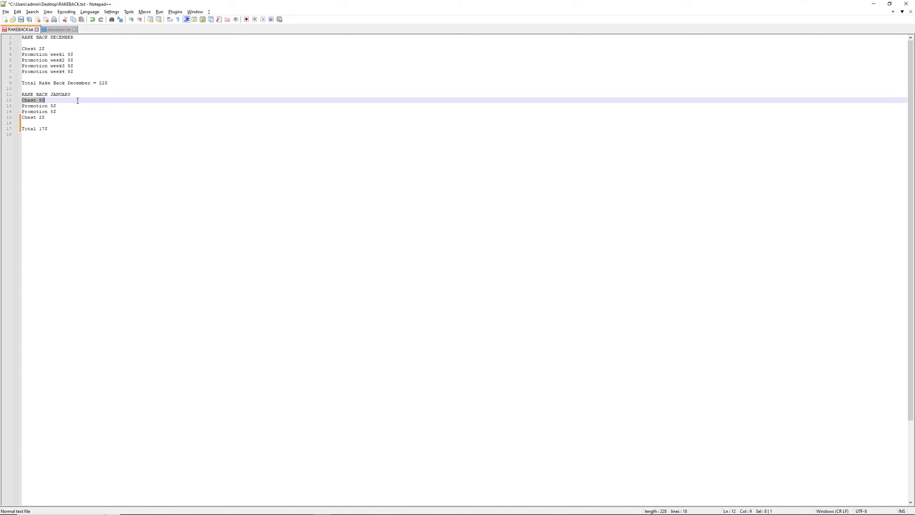
{"action": "left_click", "coordinate": [83, 117]}
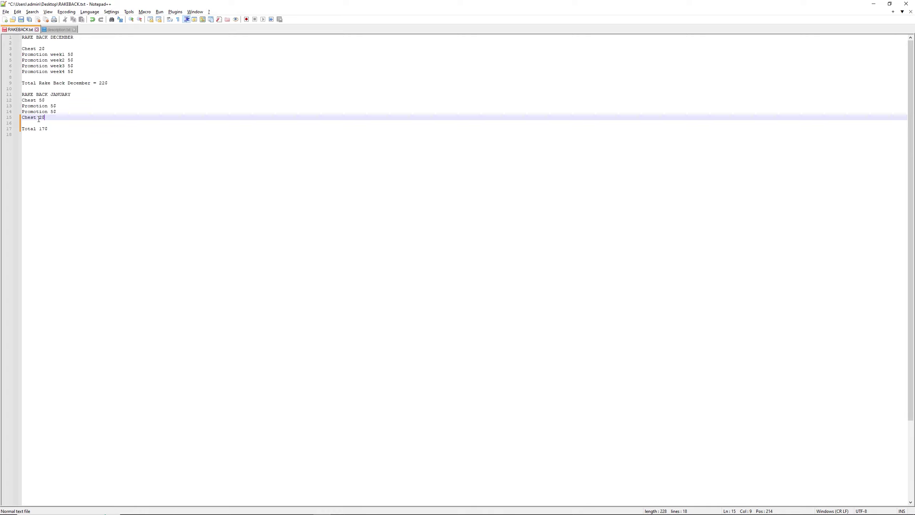
Check the January rakeback total of 175, then go back to Holdem Manager 3.
{"action": "left_click_drag", "start_coordinate": [39, 129], "coordinate": [50, 129]}
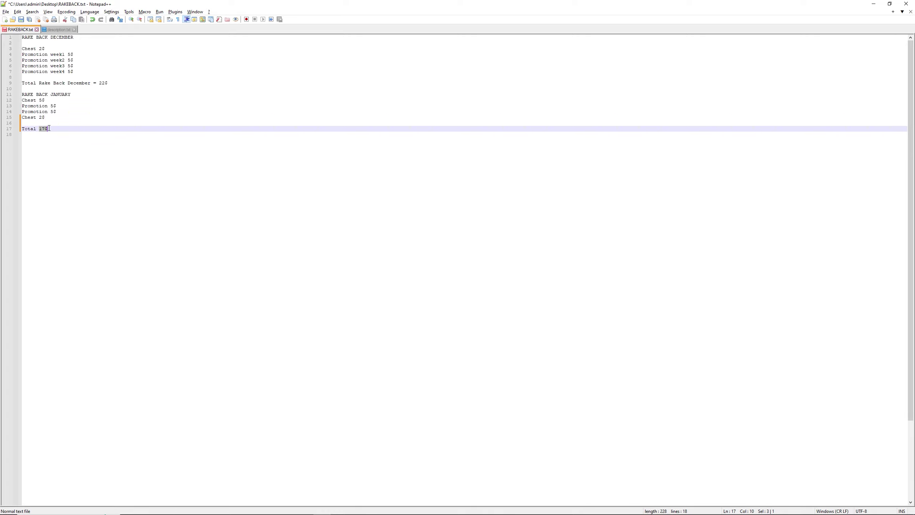
{"action": "left_click", "coordinate": [52, 129]}
{"action": "key", "text": "alt+Tab"}
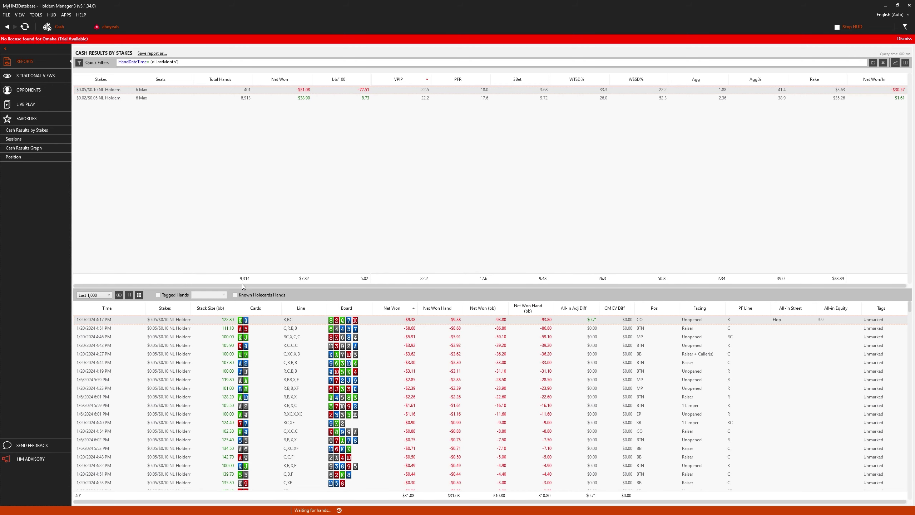